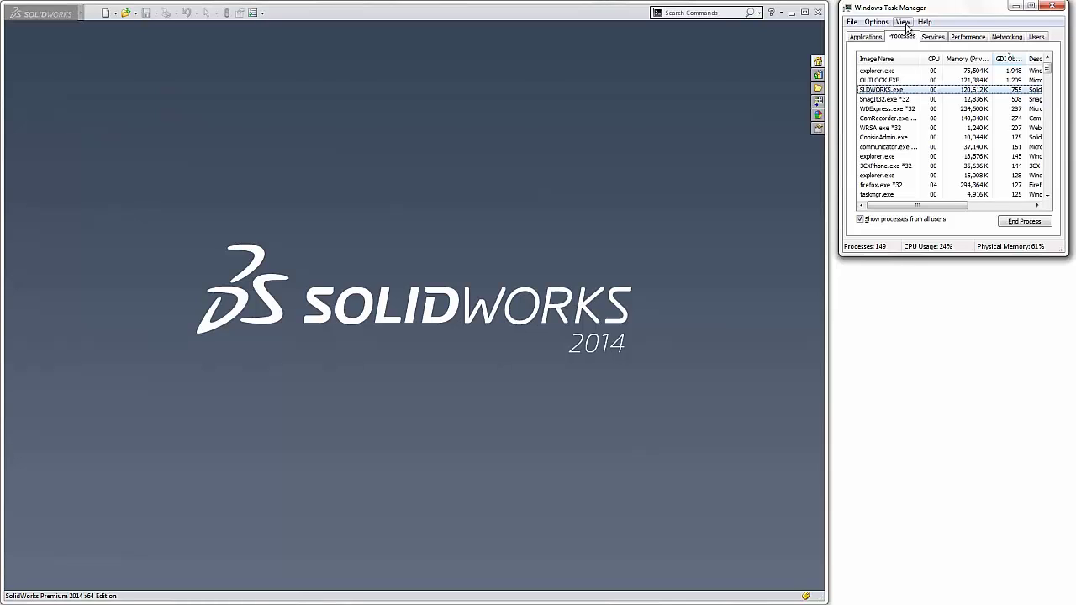
# Add the GDI Objects column to Task Manager's Processes list through Select Columns
pyautogui.click(905, 23)
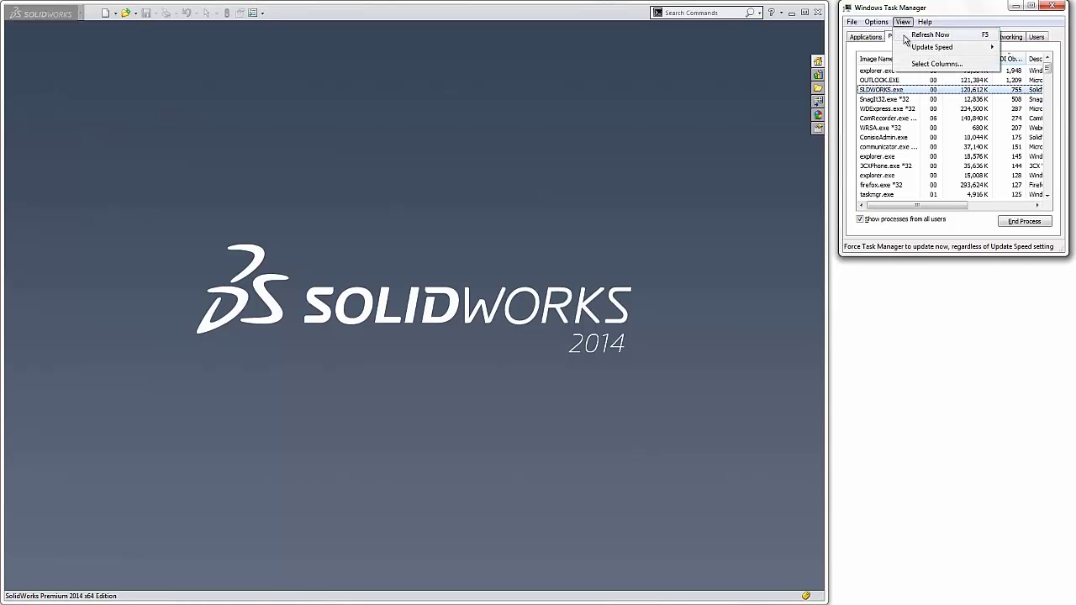
pyautogui.click(910, 66)
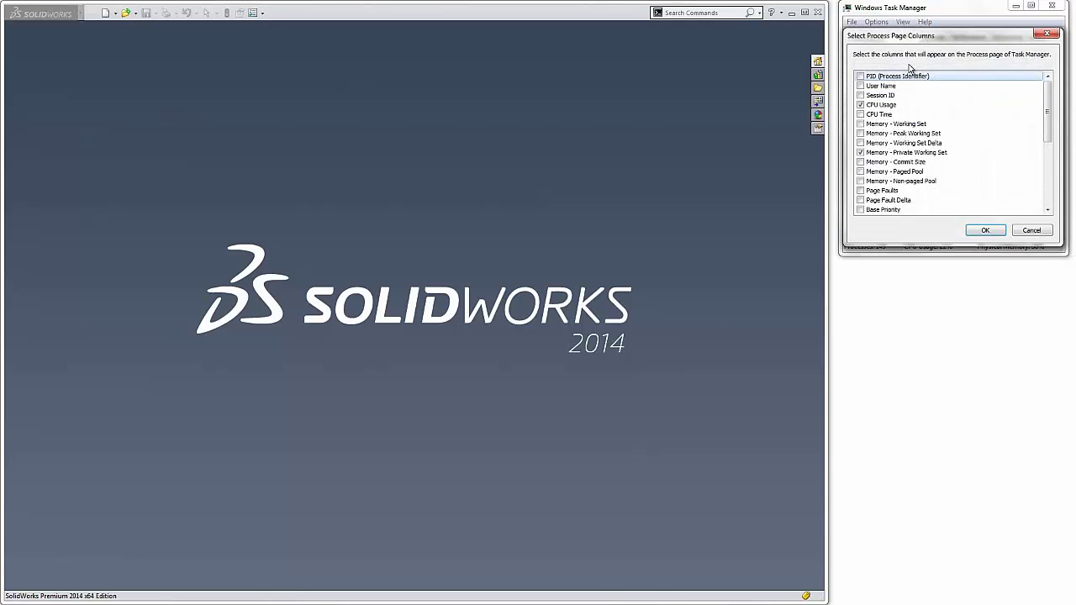
pyautogui.moveTo(1049, 114); pyautogui.dragTo(1049, 147)
pyautogui.click(860, 172)
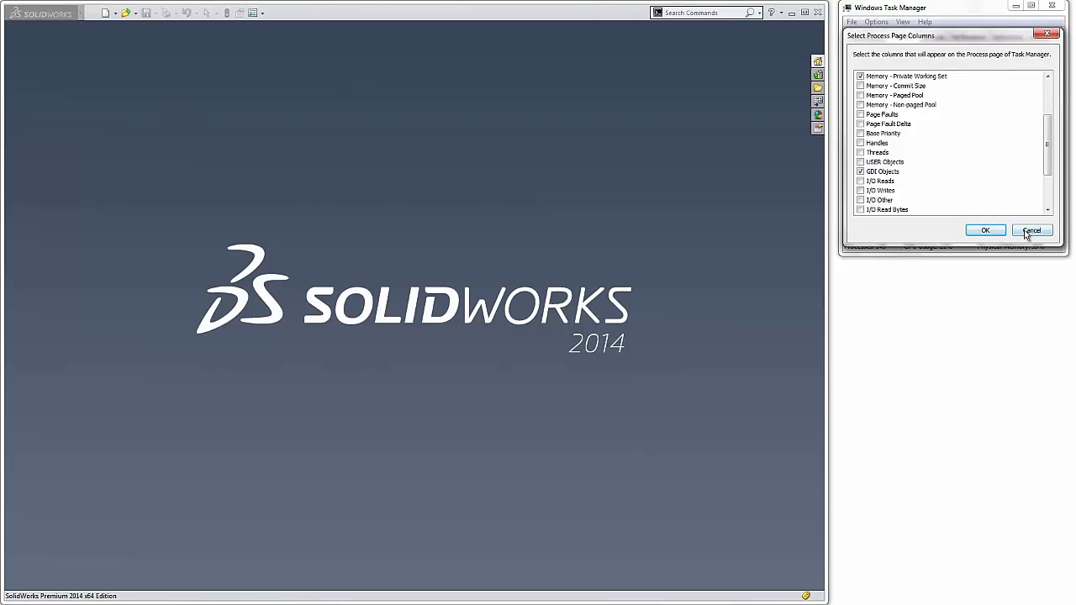
pyautogui.click(987, 231)
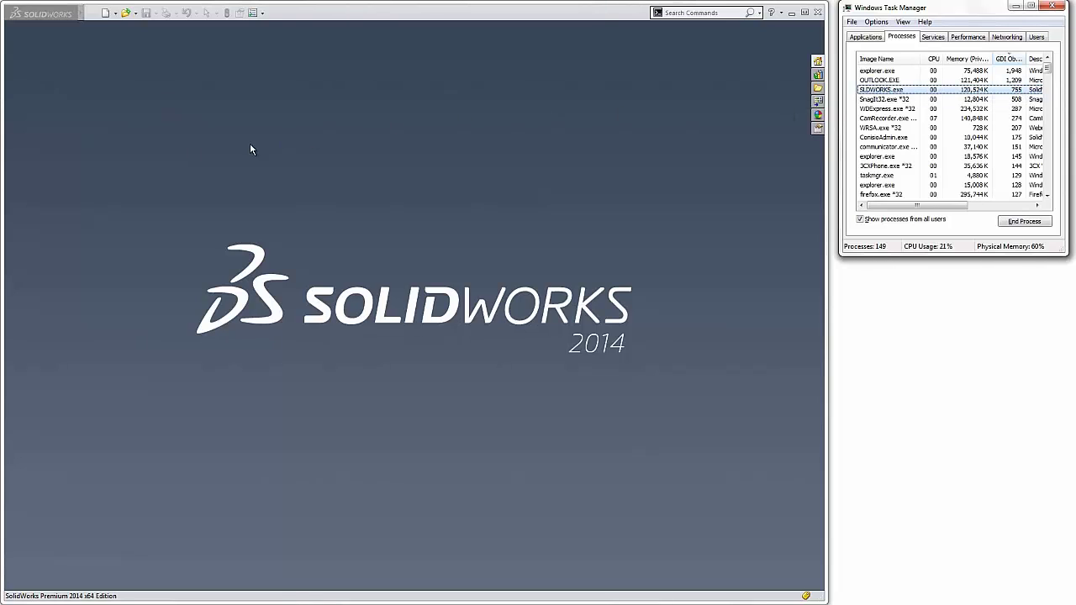
# Make the empty SOLIDWORKS 2014 window the active application
pyautogui.click(300, 179)
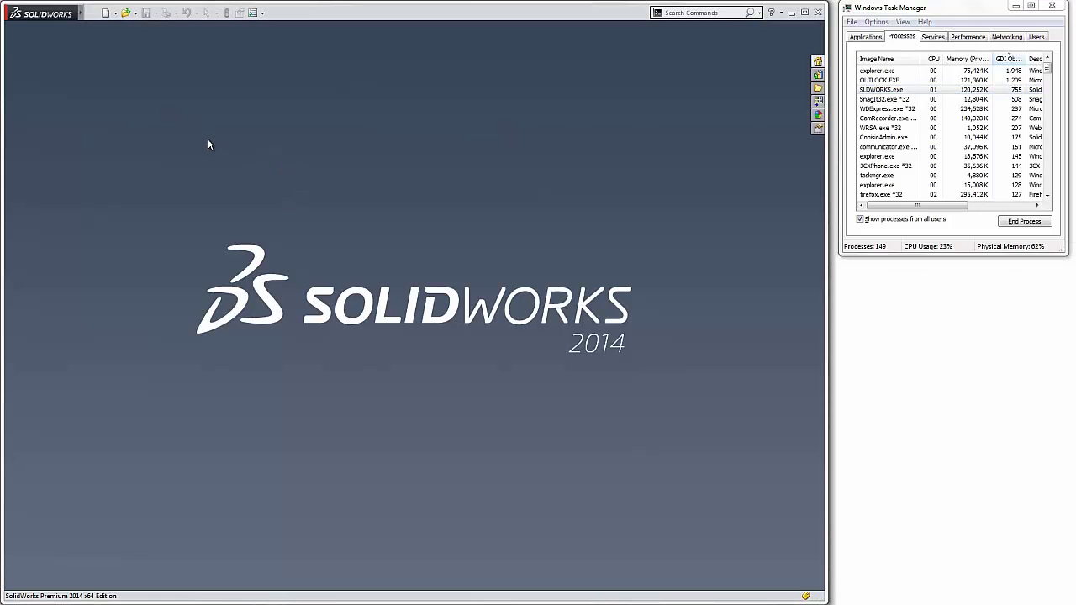
# Open My Part.SLDPRT from Recent Documents and close it three times, then reopen it and leave it open
pyautogui.press('r')
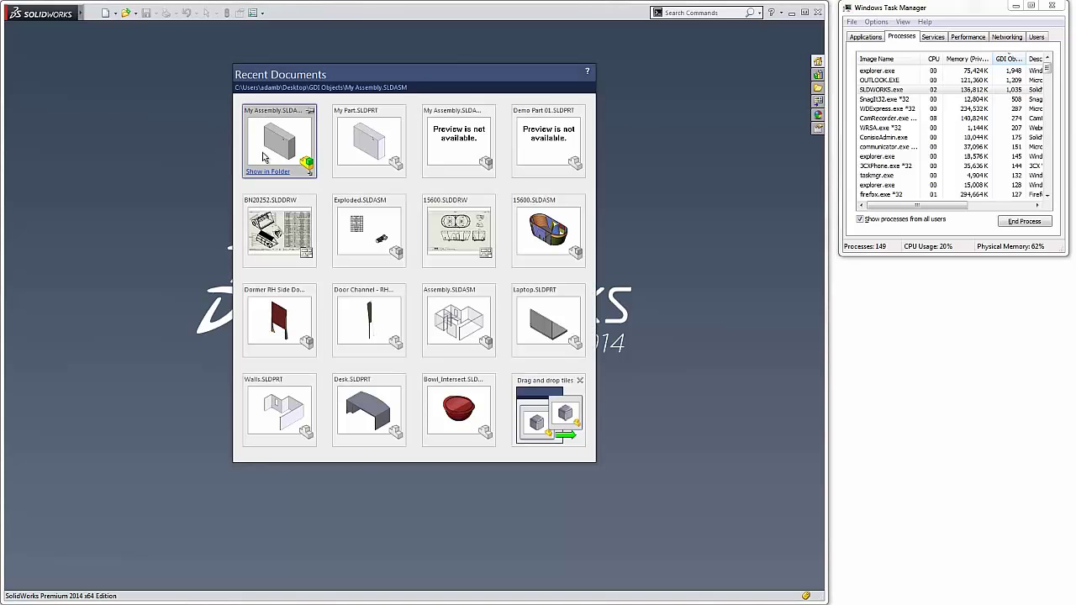
pyautogui.click(366, 150)
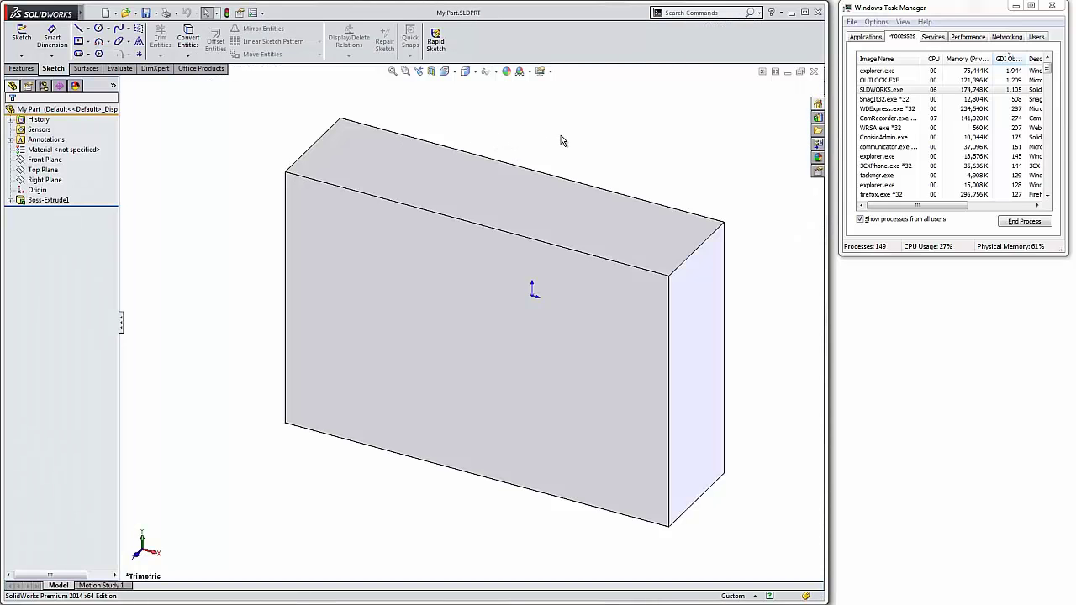
pyautogui.click(814, 72)
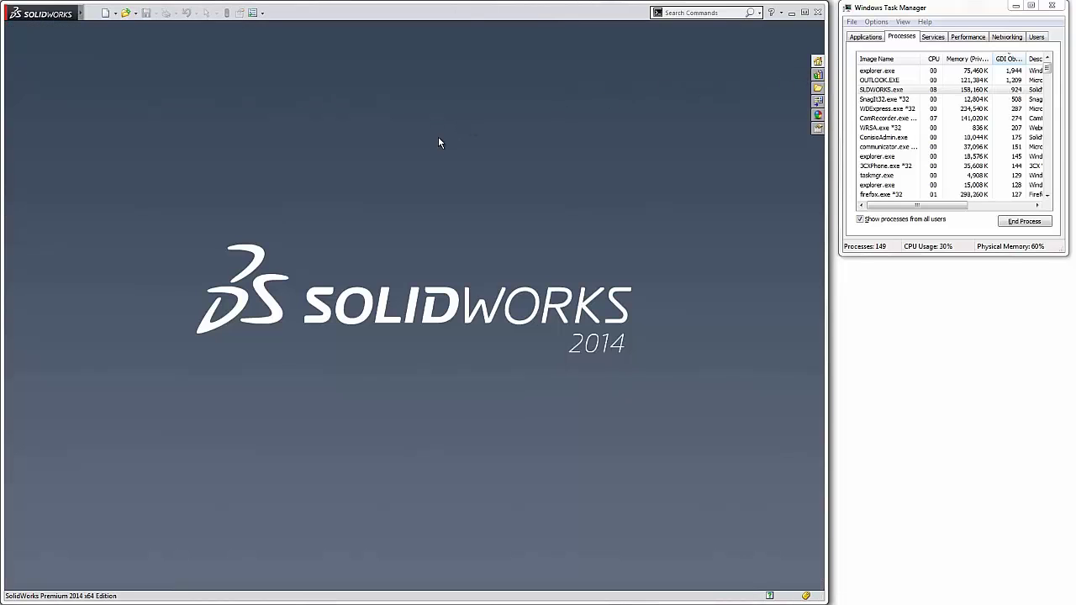
pyautogui.press('r')
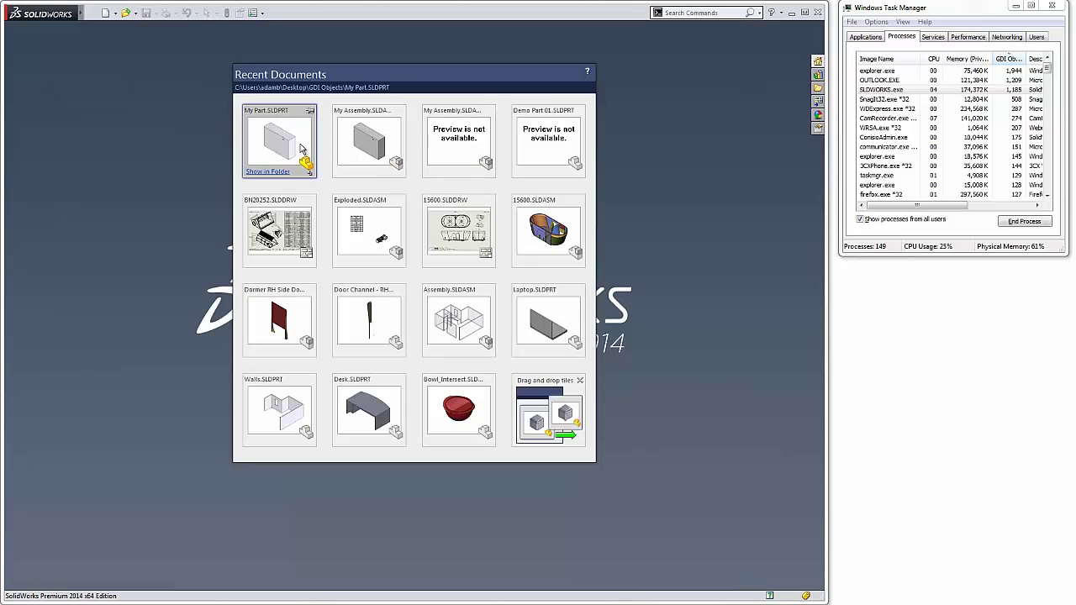
pyautogui.click(313, 145)
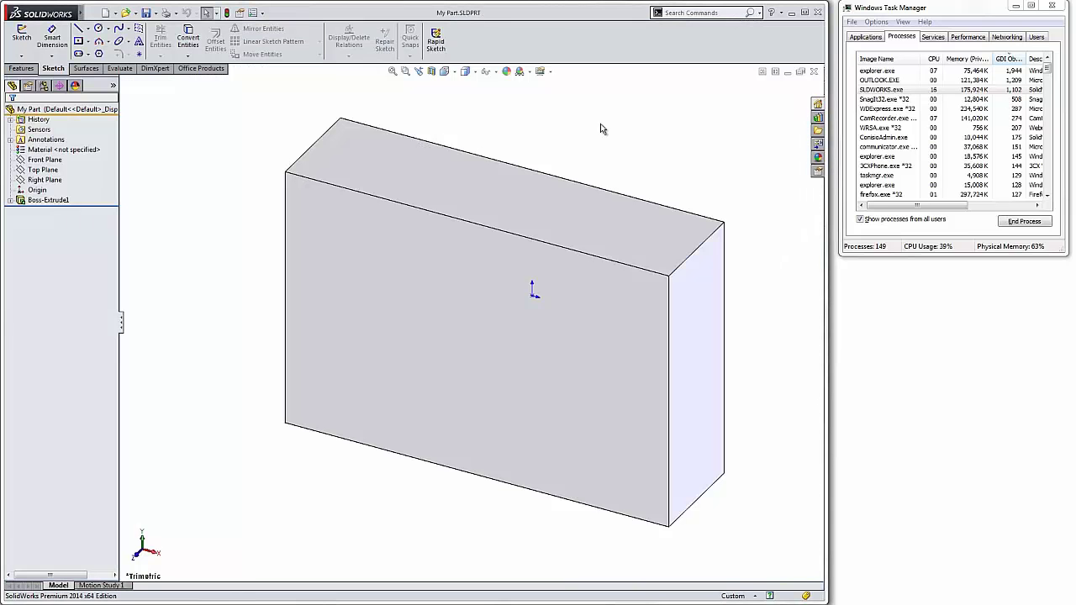
pyautogui.click(814, 71)
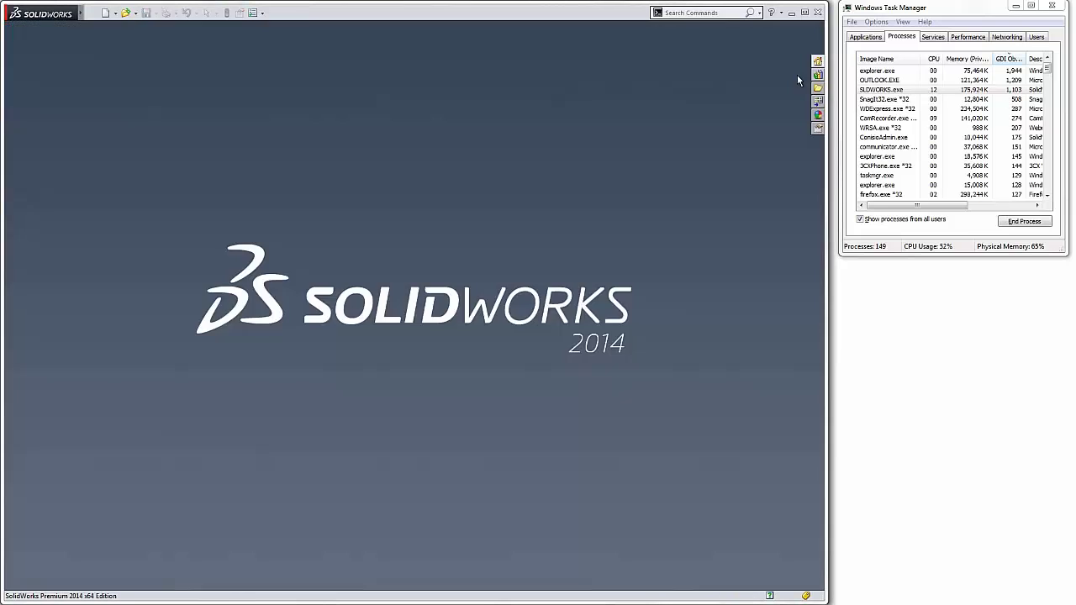
pyautogui.press('r')
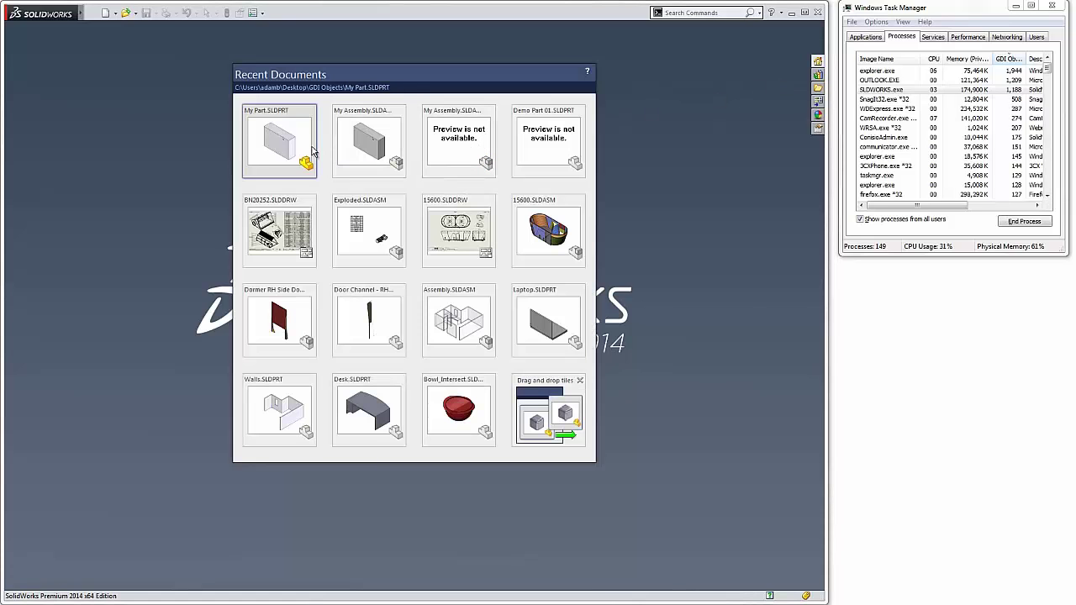
pyautogui.click(304, 150)
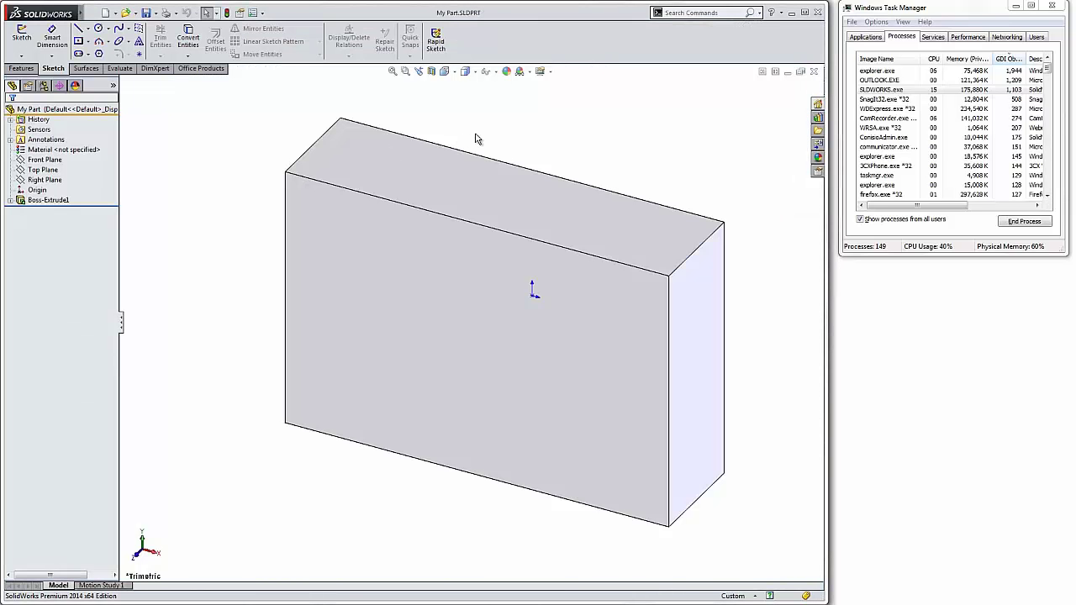
pyautogui.click(812, 73)
pyautogui.press('r')
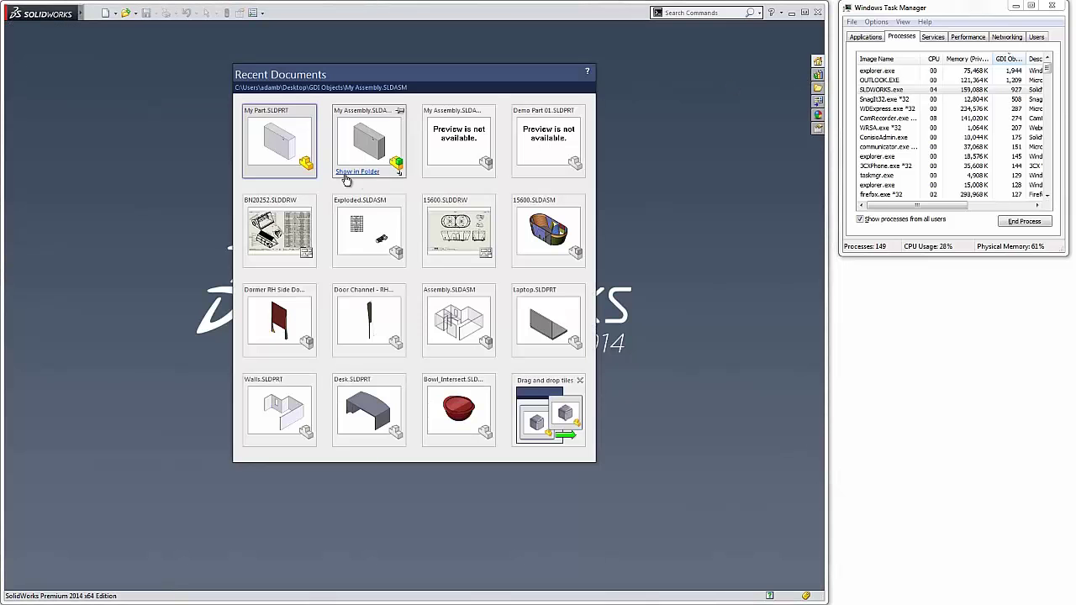
pyautogui.click(298, 163)
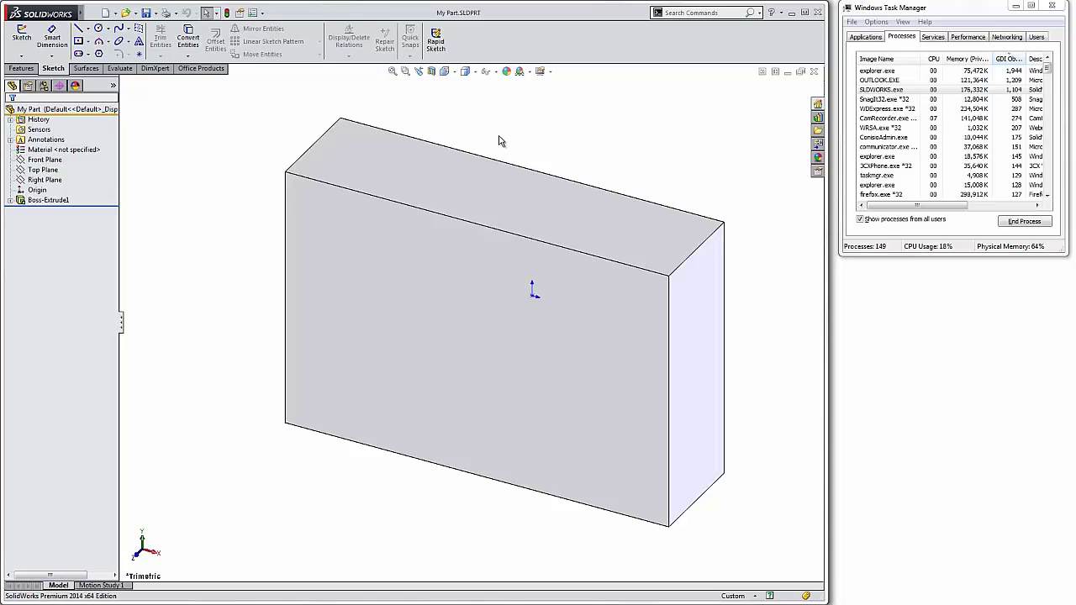
# Open and close My Assembly.SLDASM from Recent Documents twice, then reopen it and leave it open
pyautogui.press('r')
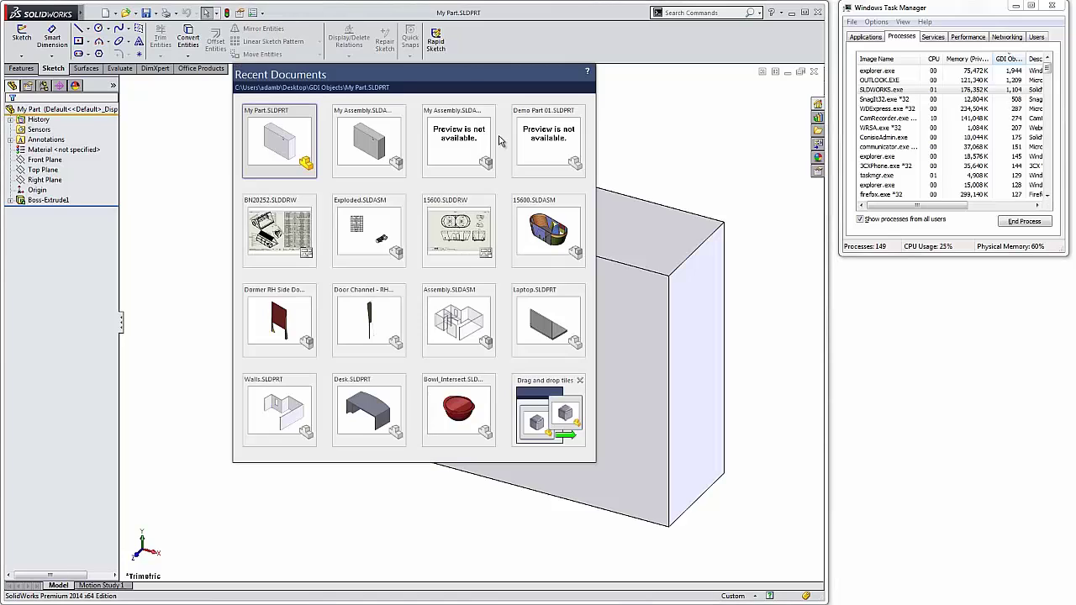
pyautogui.click(382, 146)
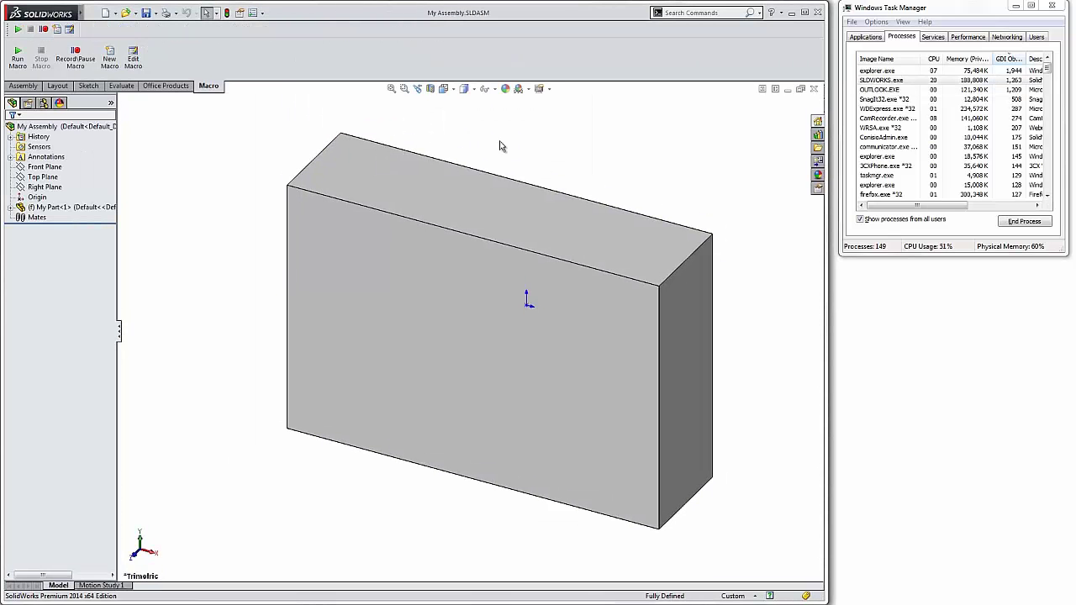
pyautogui.click(814, 89)
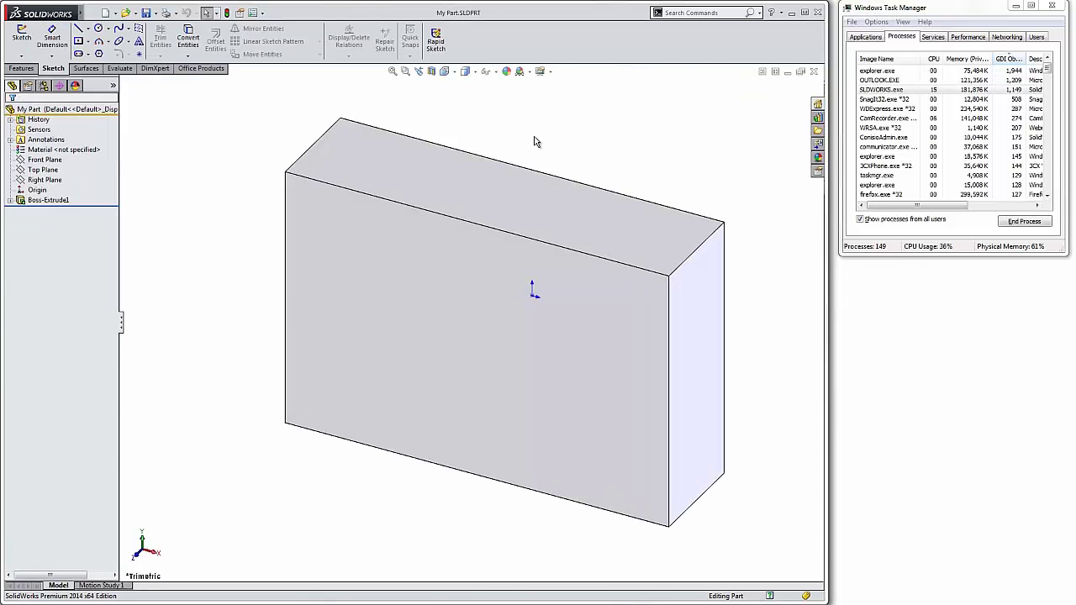
pyautogui.press('r')
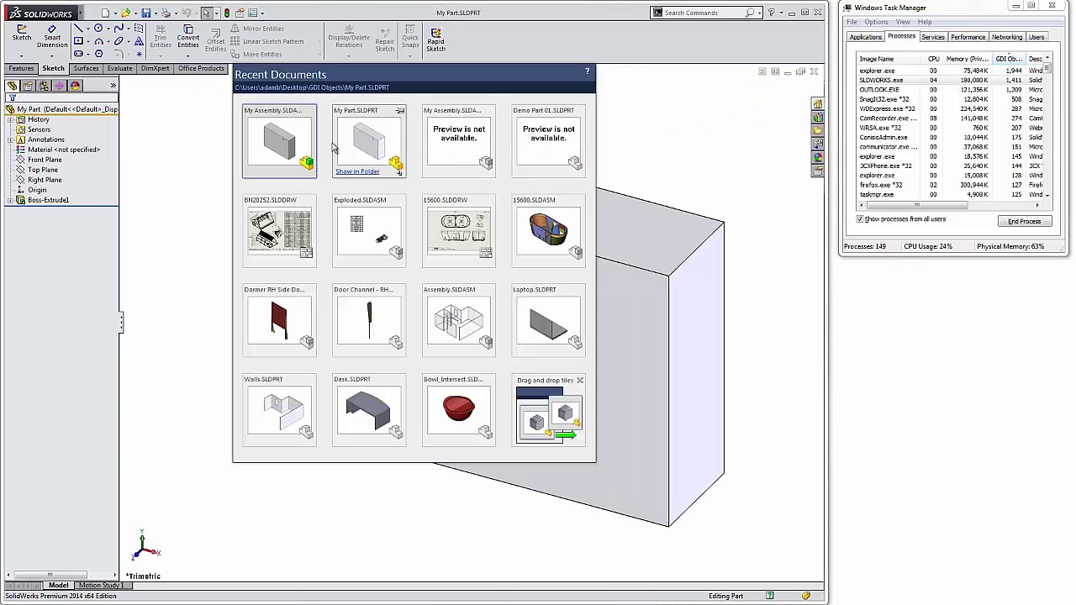
pyautogui.click(304, 148)
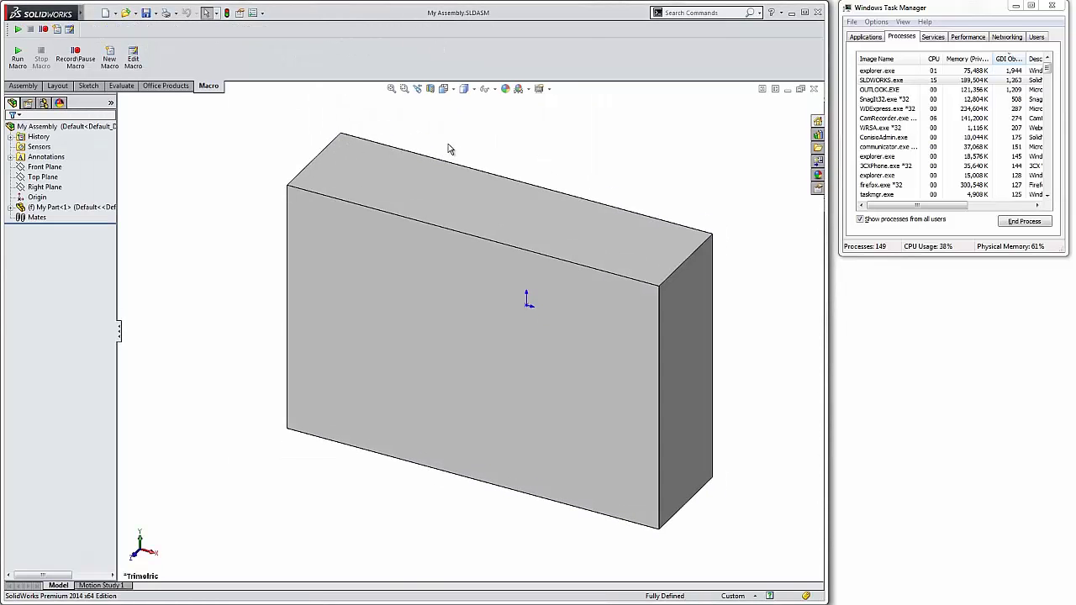
pyautogui.click(814, 89)
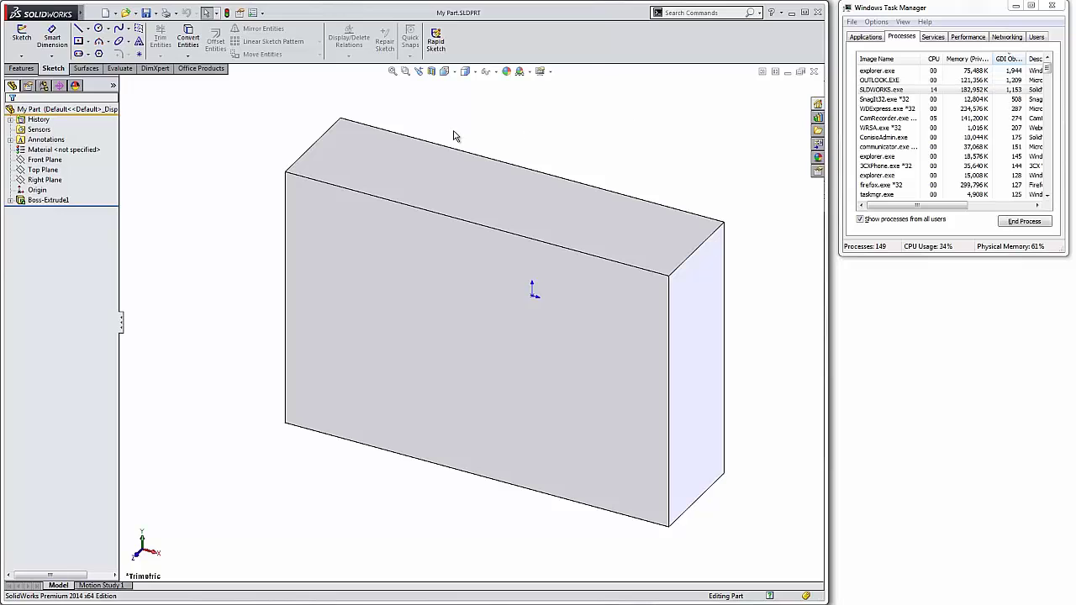
pyautogui.press('r')
pyautogui.click(303, 147)
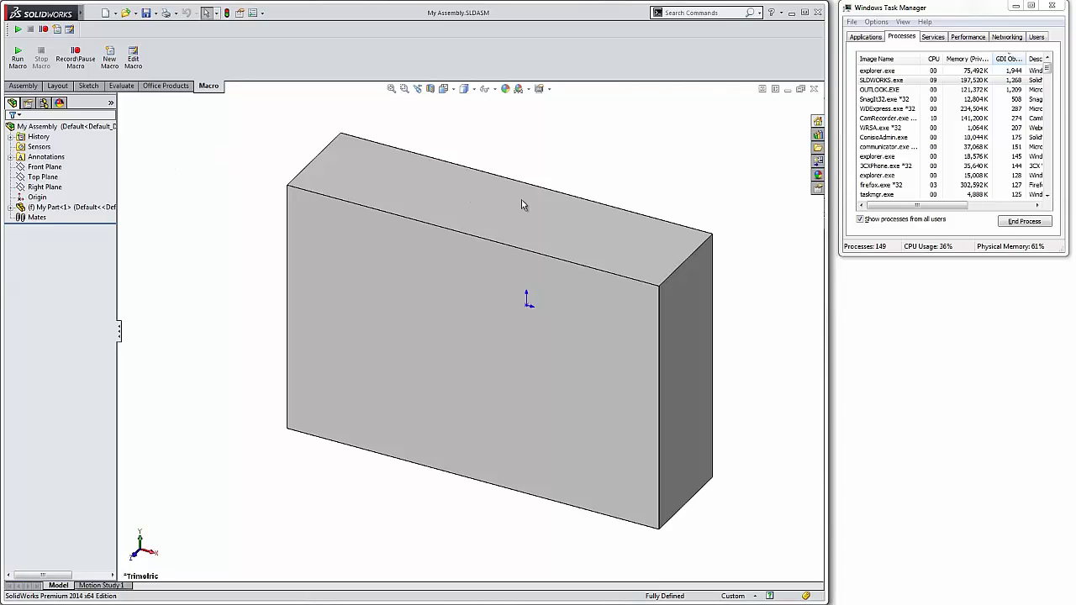
# Open My Part from the assembly's top face and close it, twice over
pyautogui.click(555, 208)
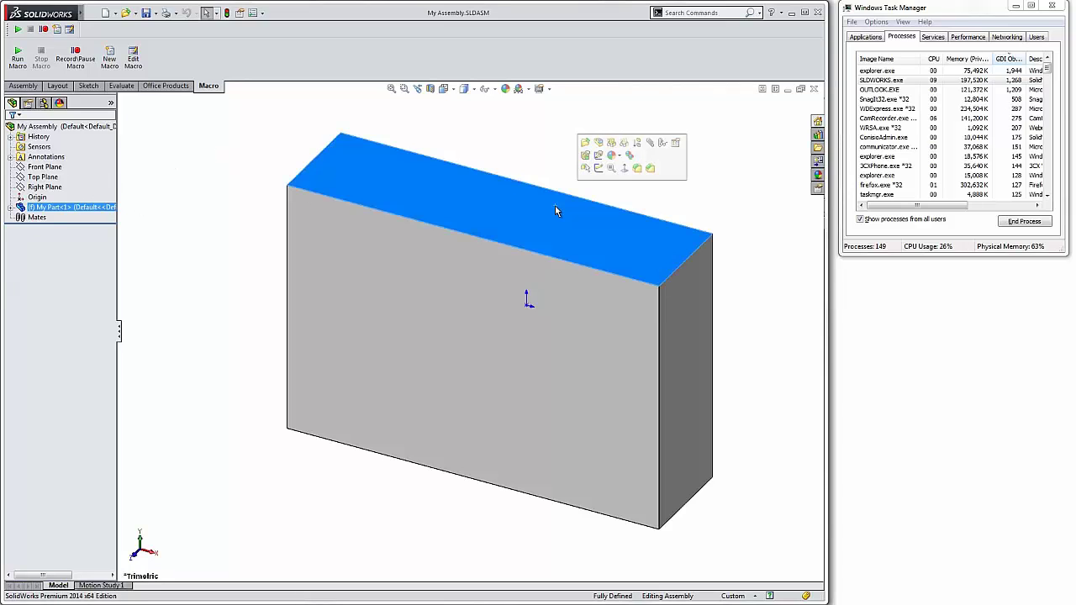
pyautogui.click(585, 144)
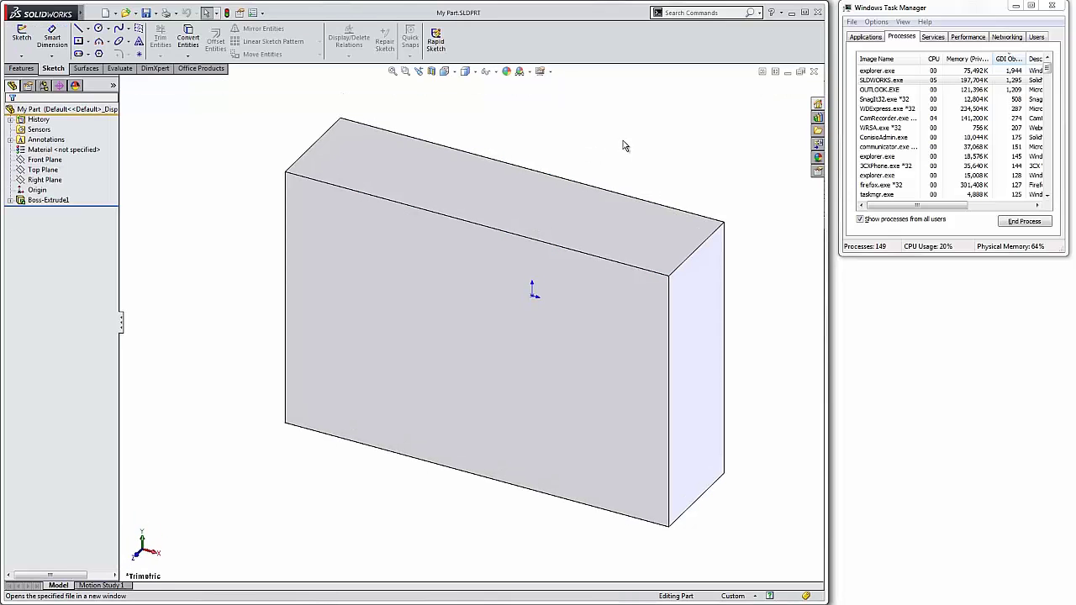
pyautogui.click(814, 74)
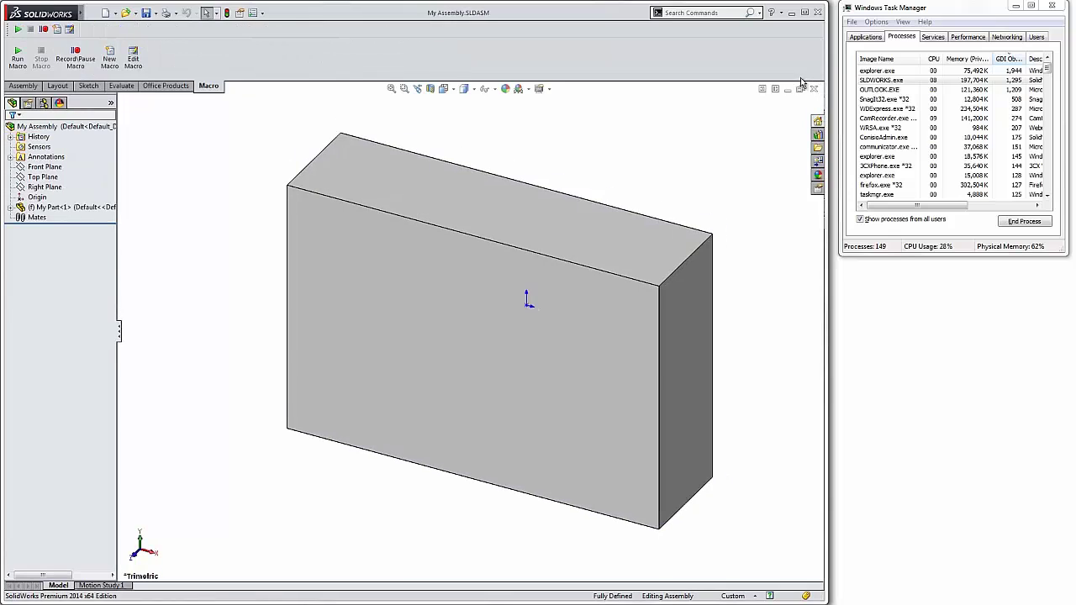
pyautogui.click(517, 201)
pyautogui.click(547, 141)
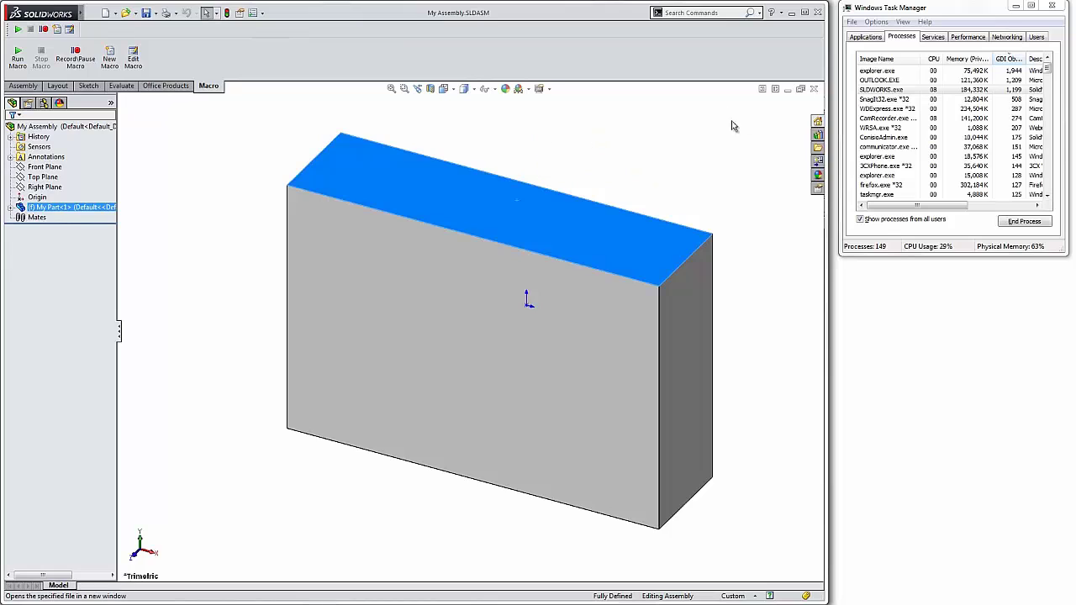
pyautogui.click(814, 72)
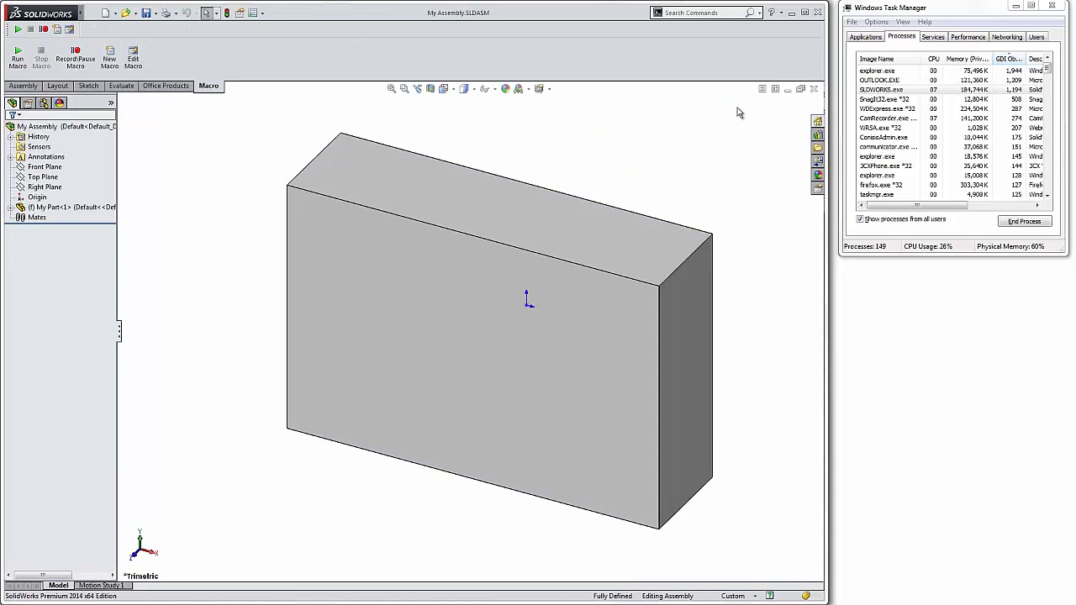
# Reopen My Part from its top face, then cycle back to My Assembly with Ctrl+Tab
pyautogui.click(510, 200)
pyautogui.click(541, 138)
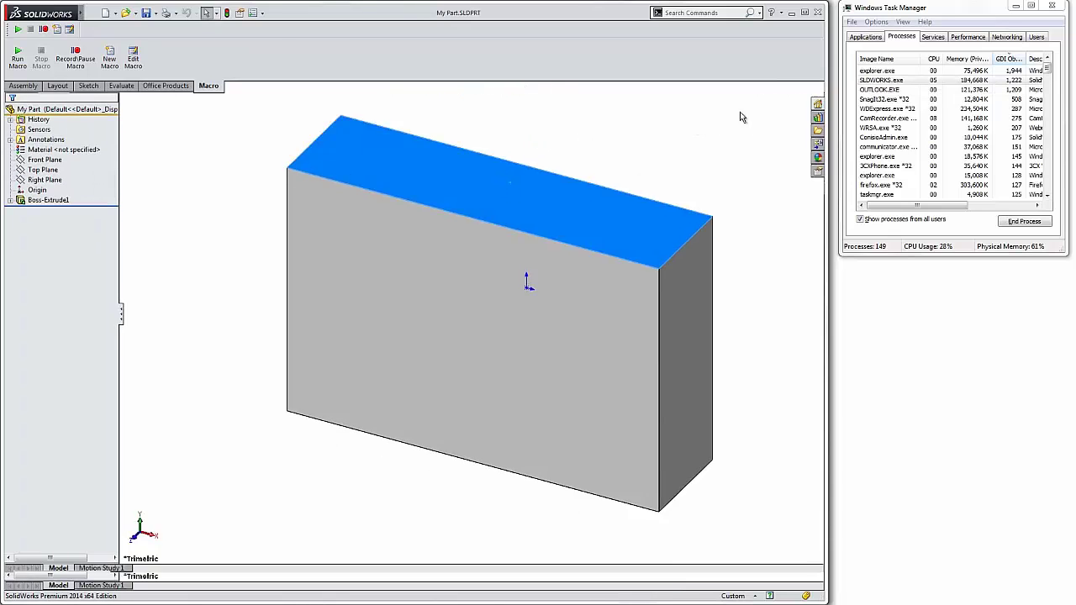
pyautogui.hotkey('ctrl', 'Tab')
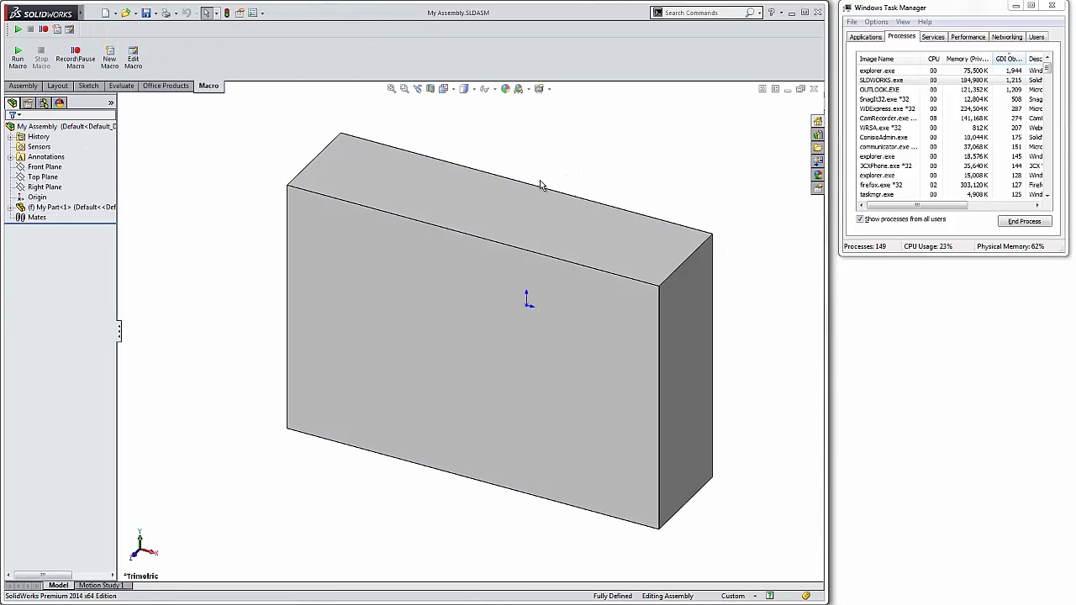
pyautogui.click(549, 211)
pyautogui.hotkey('ctrl', 'Tab')
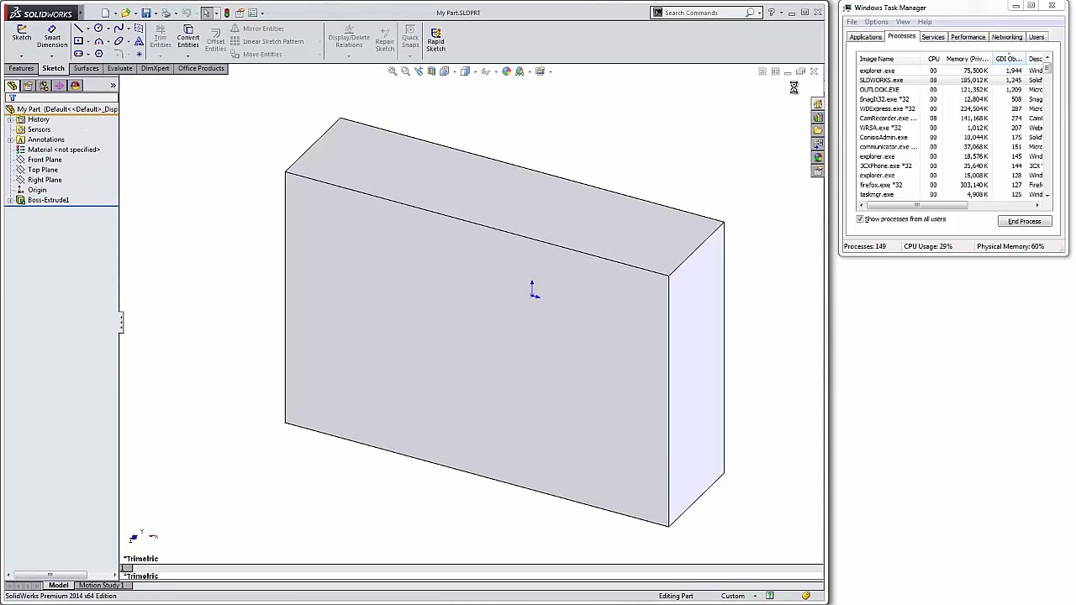
pyautogui.hotkey('ctrl', 'Tab')
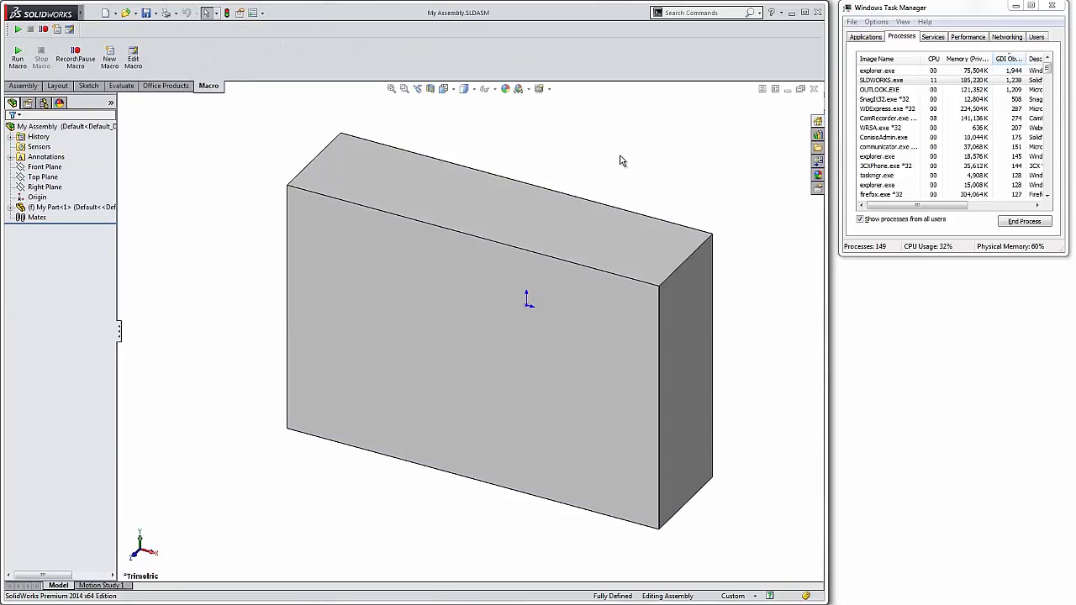
# Open My Part from the block's top face and close it, repeating several times
pyautogui.click(564, 223)
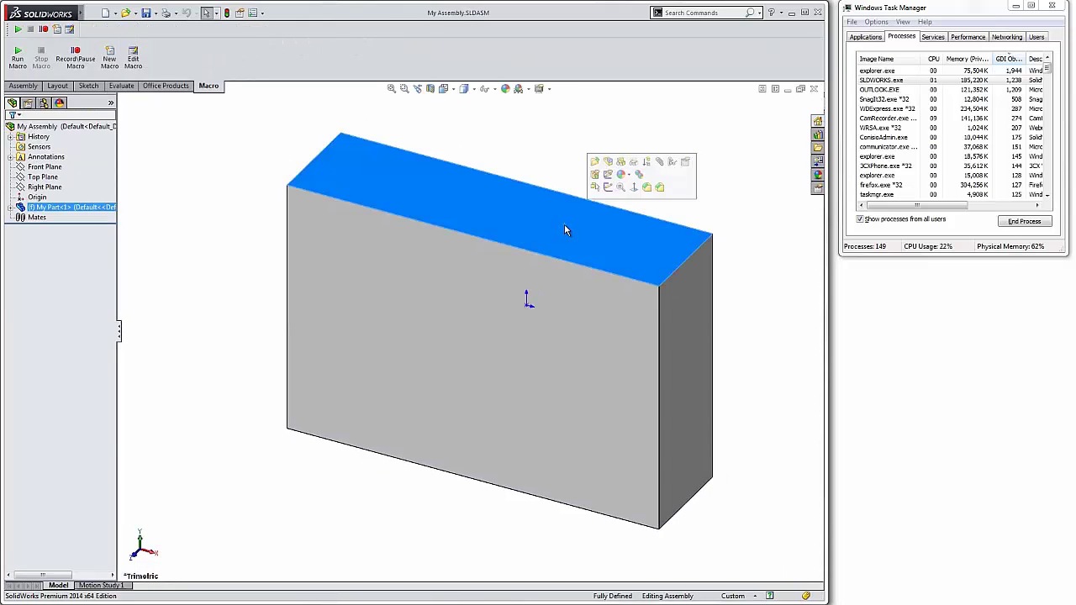
pyautogui.click(594, 161)
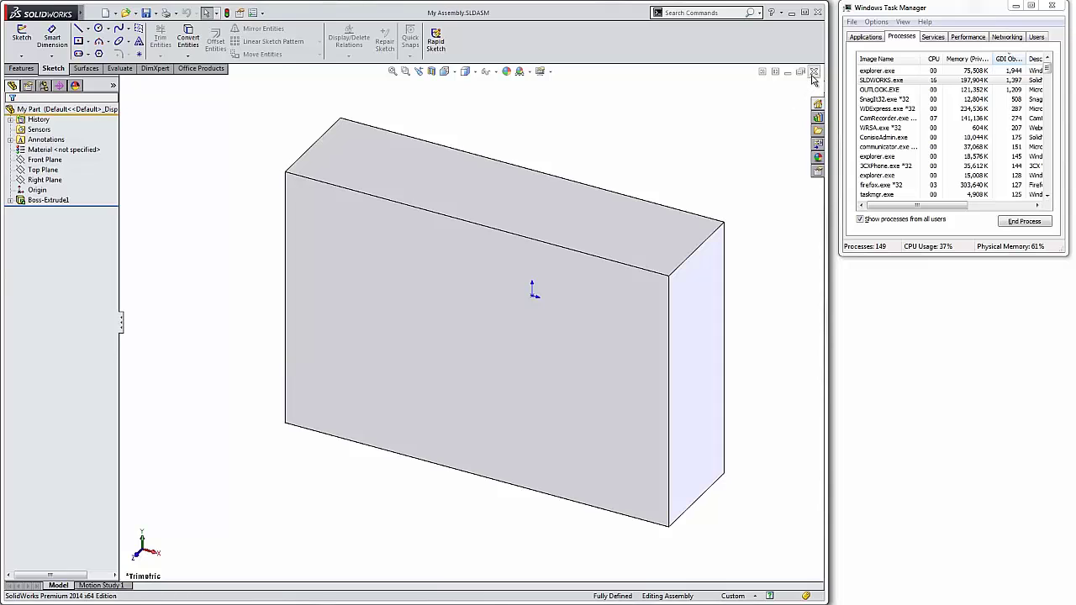
pyautogui.click(813, 72)
pyautogui.click(580, 215)
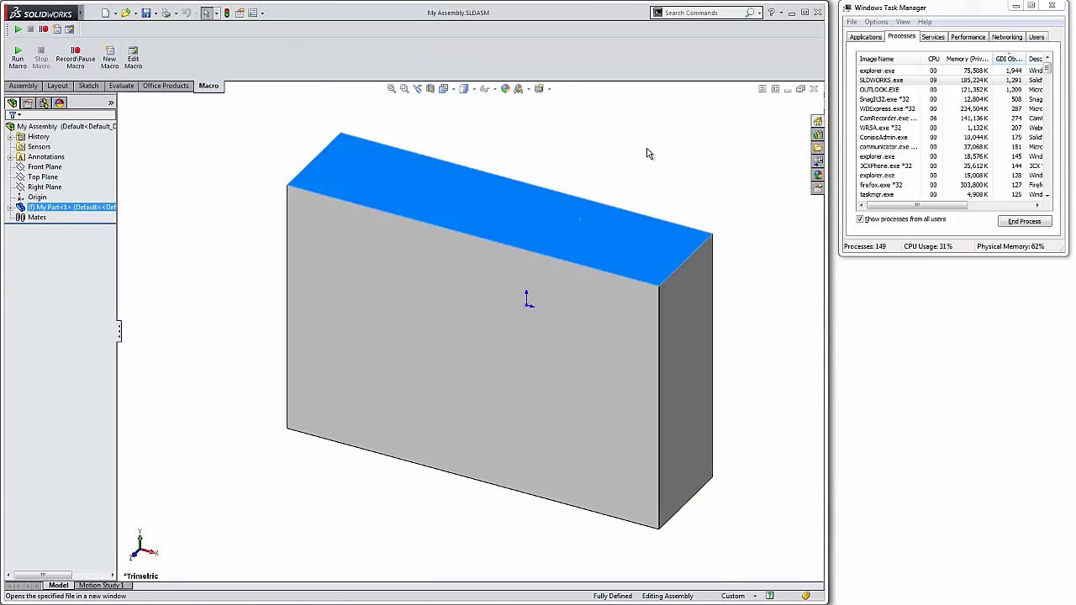
pyautogui.click(814, 74)
pyautogui.click(583, 213)
pyautogui.click(612, 150)
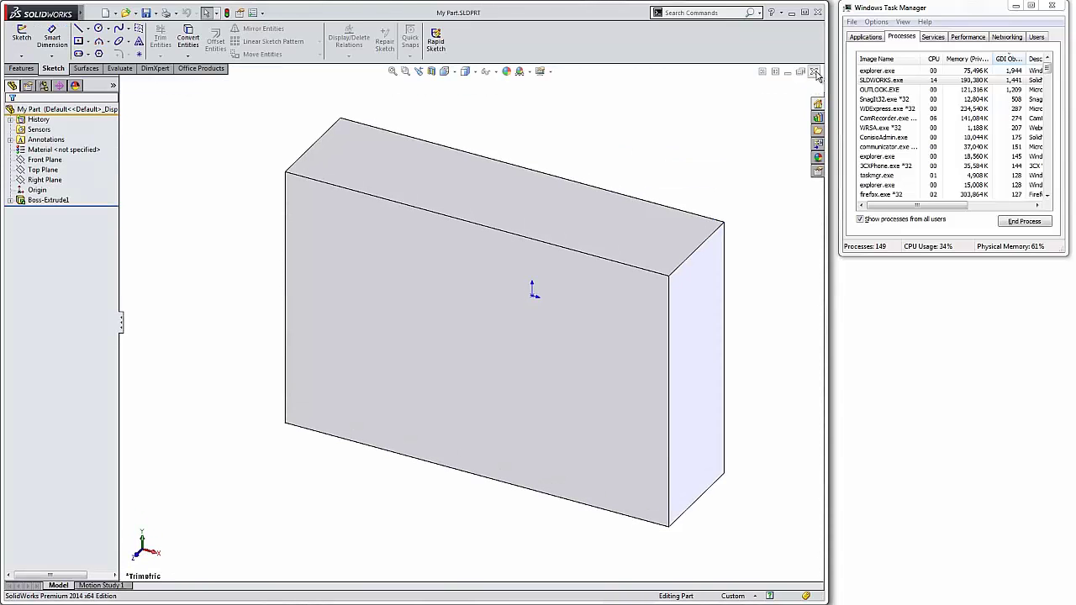
pyautogui.click(814, 73)
# Run a few more open-and-close cycles of My Part, ending in My Assembly
pyautogui.click(580, 229)
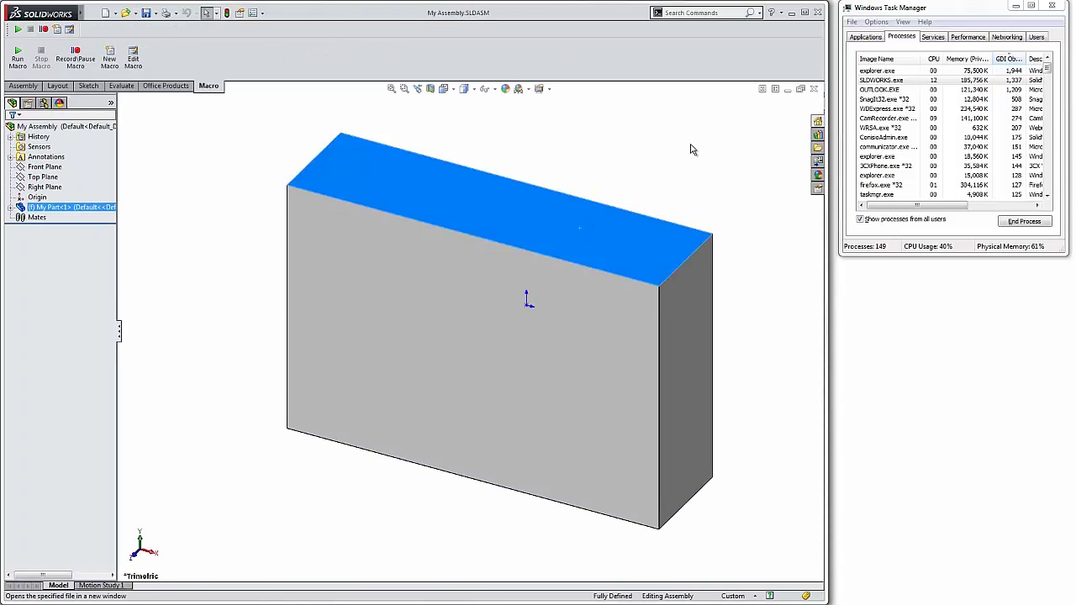
pyautogui.click(815, 74)
pyautogui.click(558, 208)
pyautogui.click(591, 140)
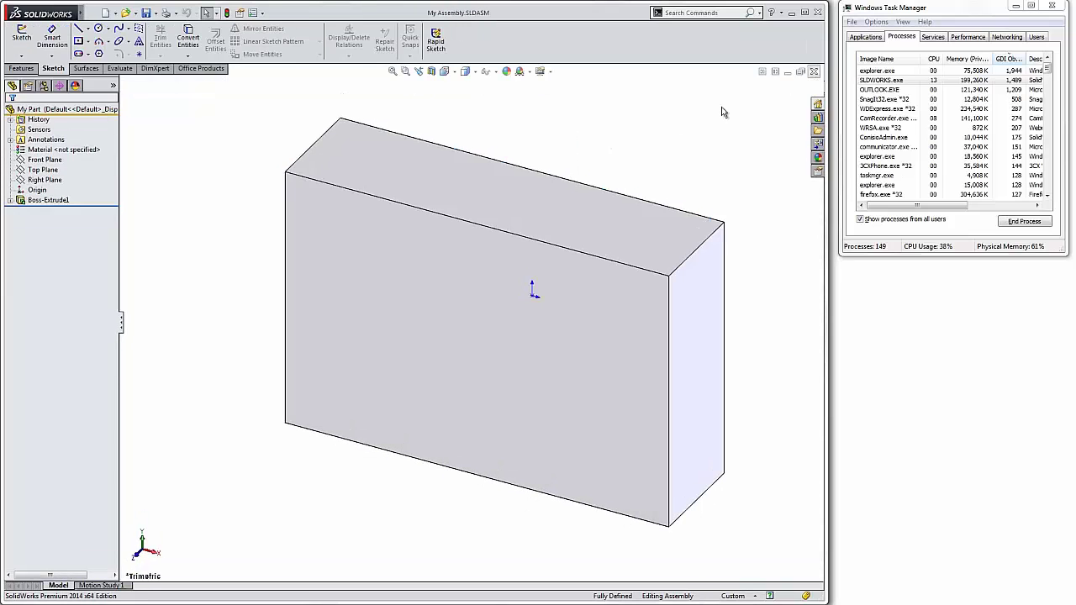
pyautogui.click(813, 71)
pyautogui.click(580, 219)
pyautogui.click(614, 144)
pyautogui.click(814, 71)
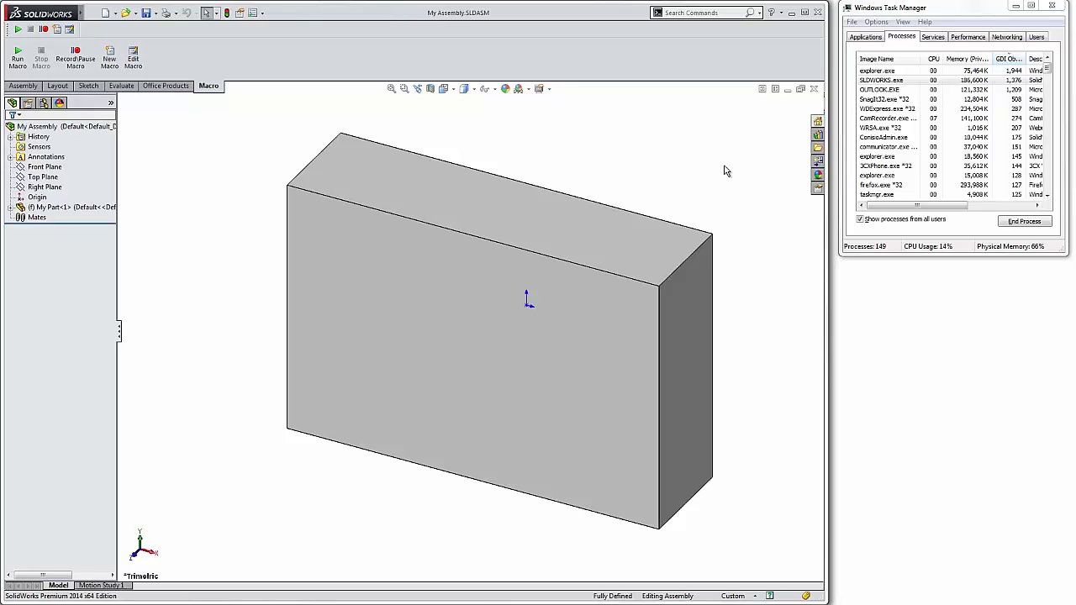
# Close My Assembly.SLDASM, then reopen it from its Recent Documents thumbnail
pyautogui.click(814, 90)
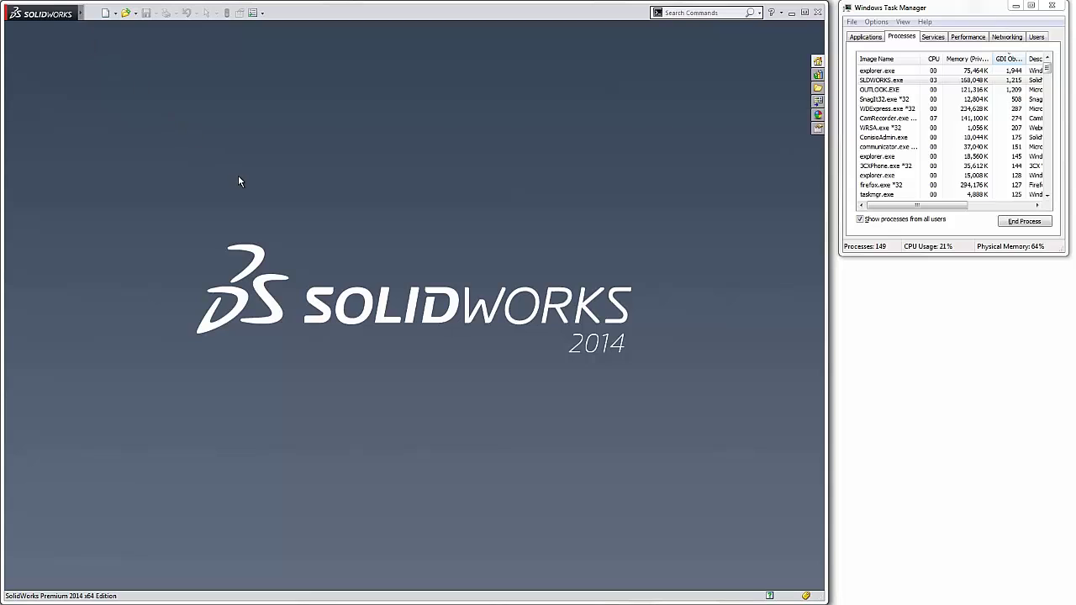
pyautogui.press('r')
pyautogui.click(281, 158)
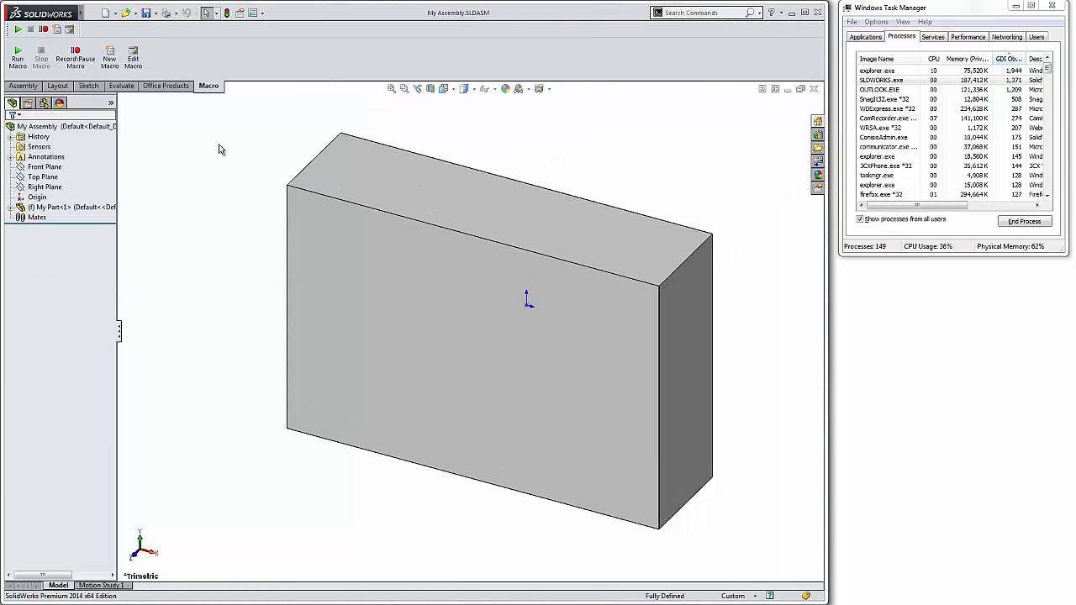
# Run the Macro2.swp macro from the Desktop
pyautogui.click(17, 58)
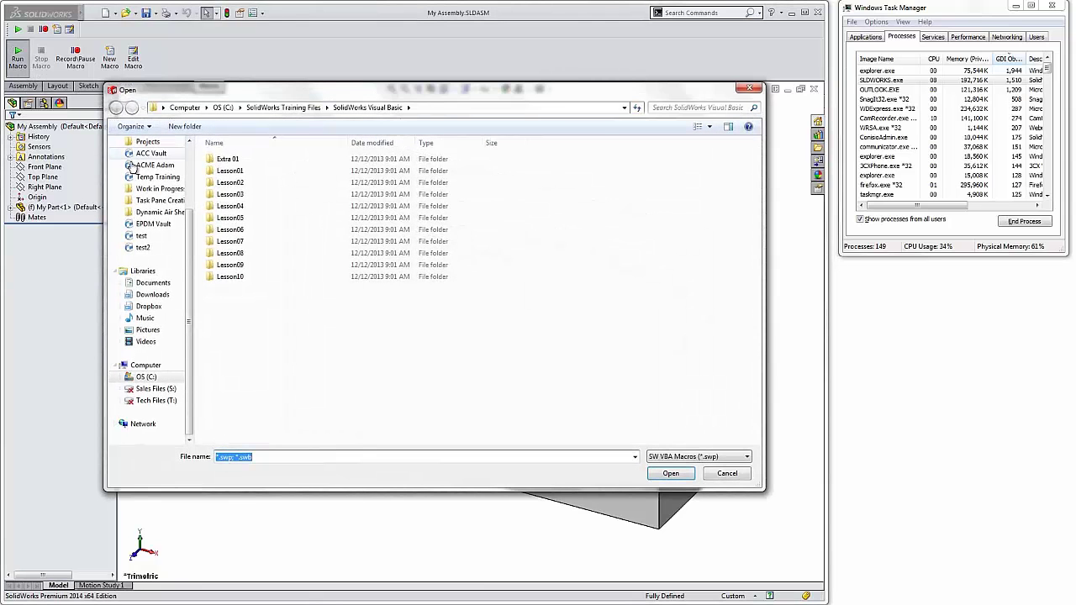
pyautogui.scroll(3, 133, 164)
pyautogui.click(147, 159)
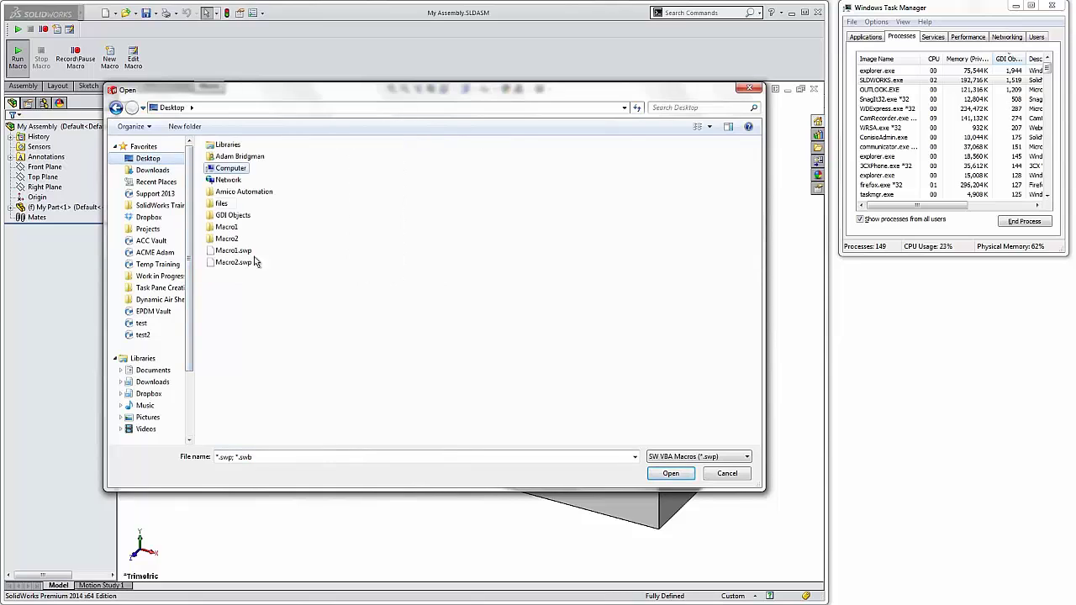
pyautogui.doubleClick(240, 263)
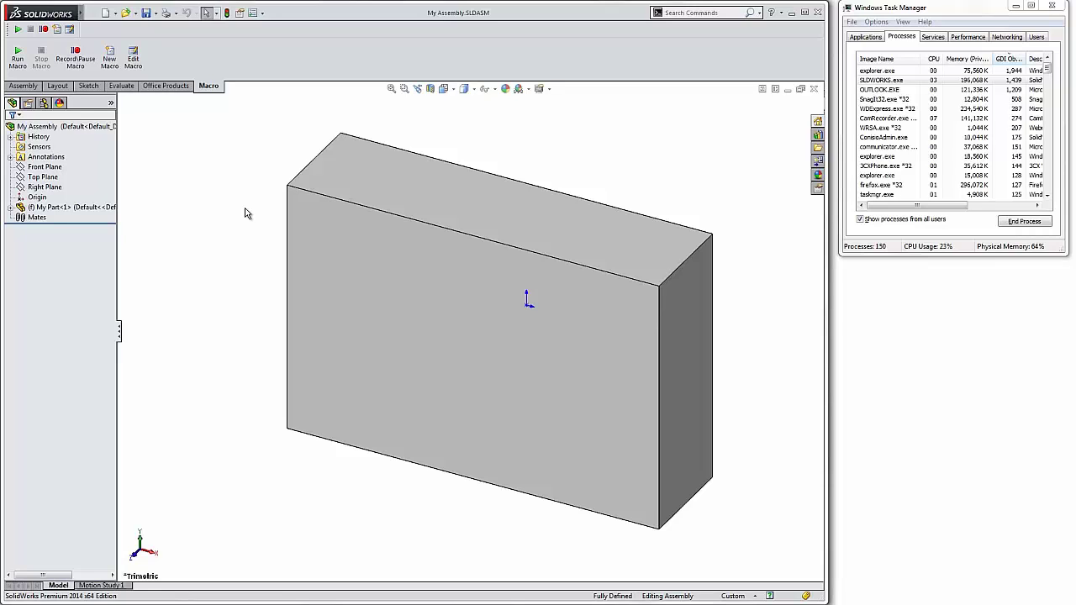
# Run Macro2.swp a second time, then open My Part from the assembly's top face
pyautogui.click(20, 60)
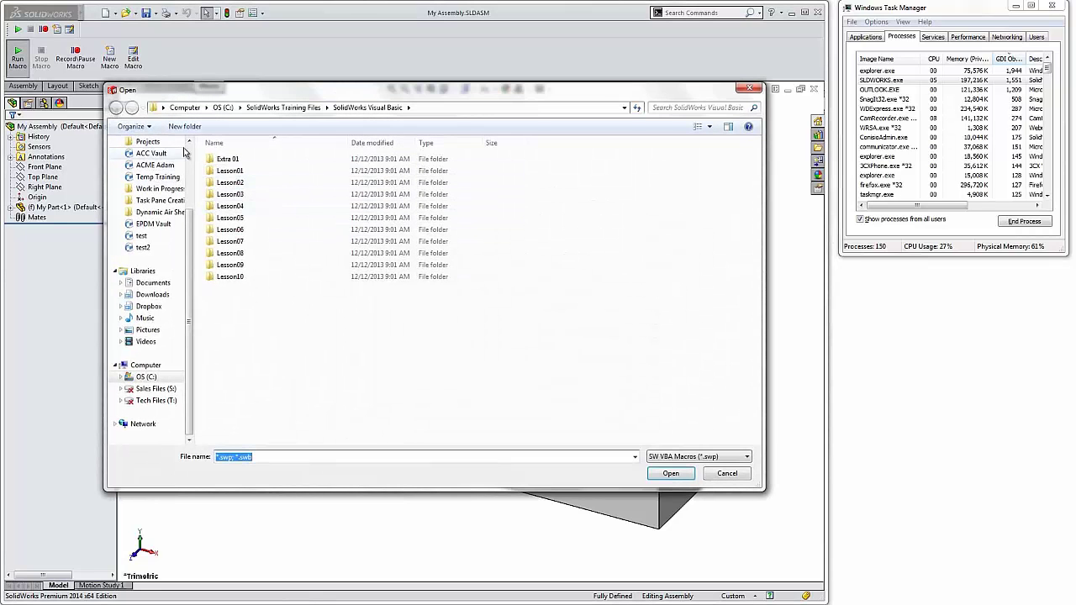
pyautogui.scroll(3, 166, 160)
pyautogui.click(166, 159)
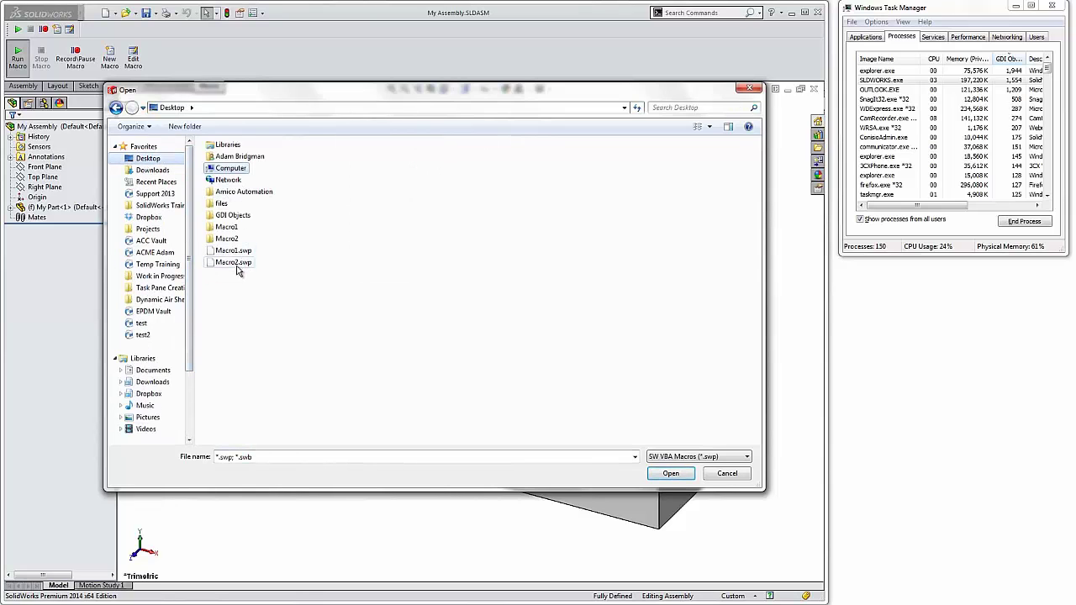
pyautogui.click(237, 265)
pyautogui.doubleClick(237, 265)
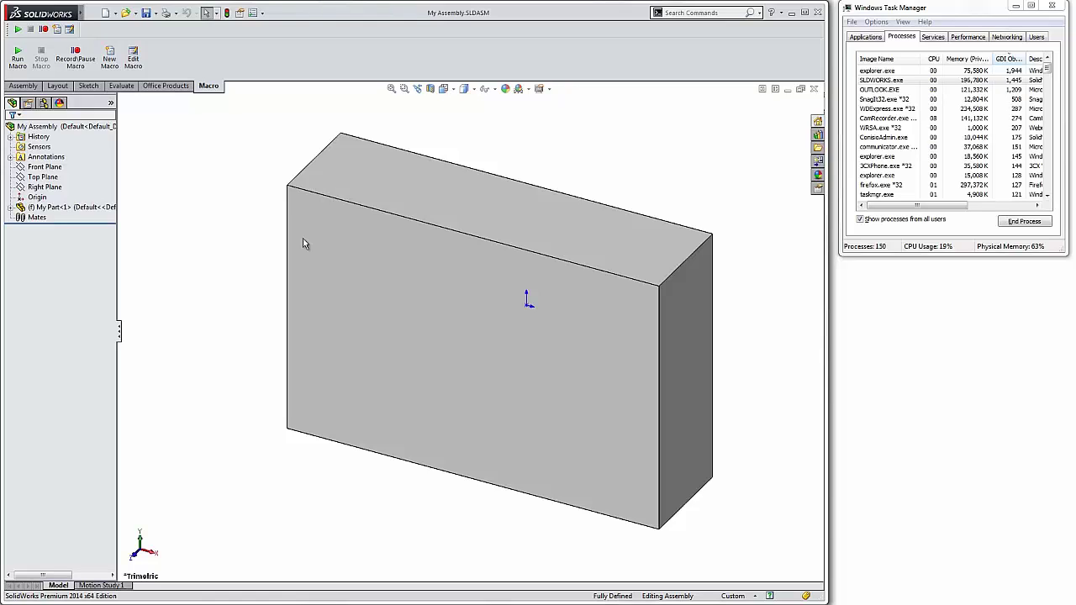
pyautogui.click(464, 212)
pyautogui.click(520, 161)
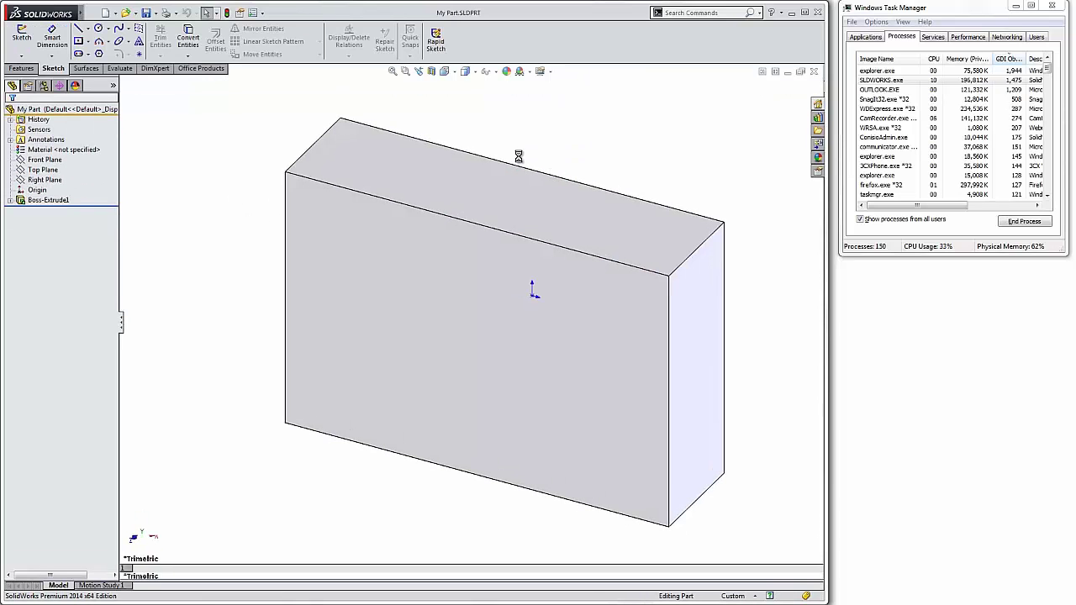